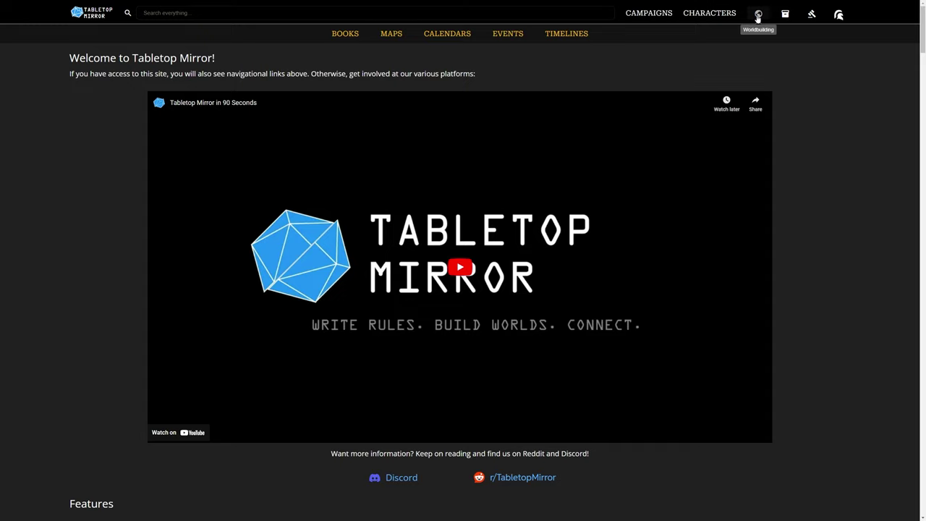
Step: Go to the Books page that lists the available books
left_click(346, 34)
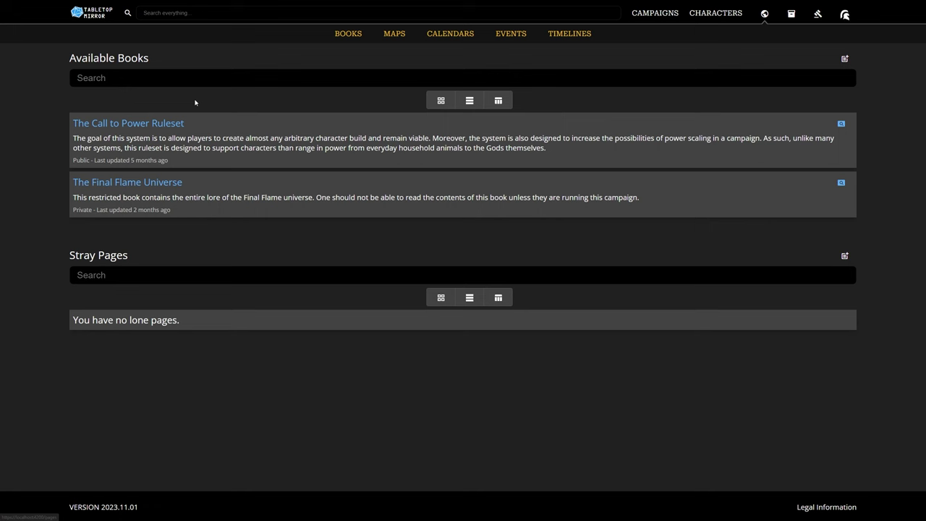
Step: Open The Call to Power Ruleset, search the index for 'coord', then follow Coordination, Agility and Unconscious
left_click(156, 124)
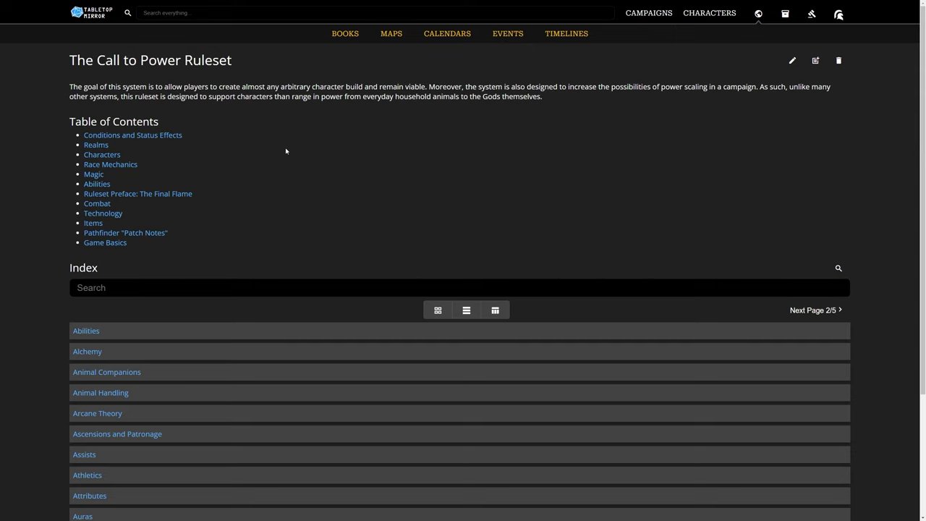
scroll(285, 150, "down", 1)
left_click(142, 222)
type("coord")
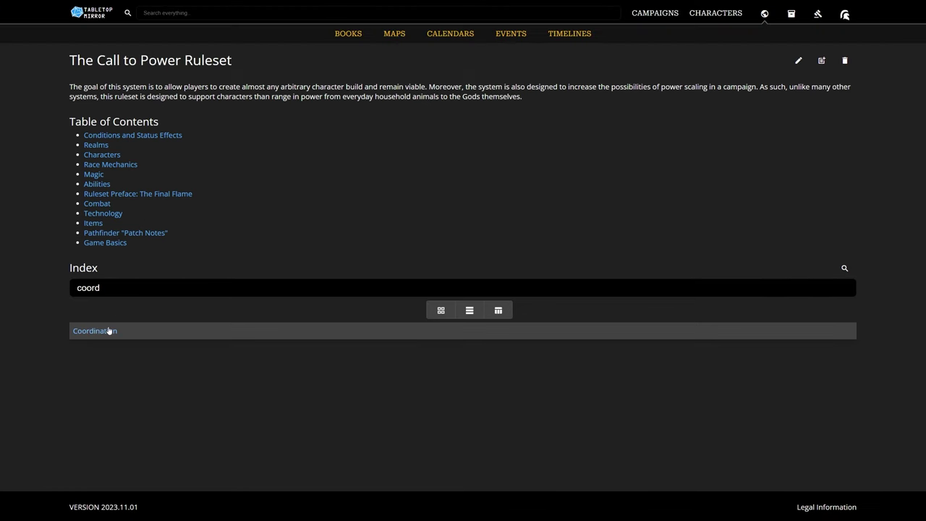
left_click(110, 331)
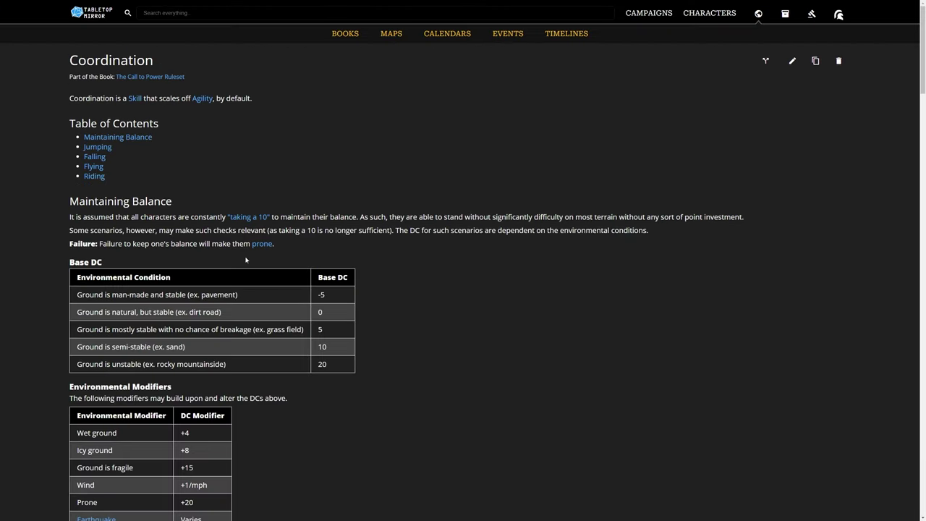
left_click(204, 102)
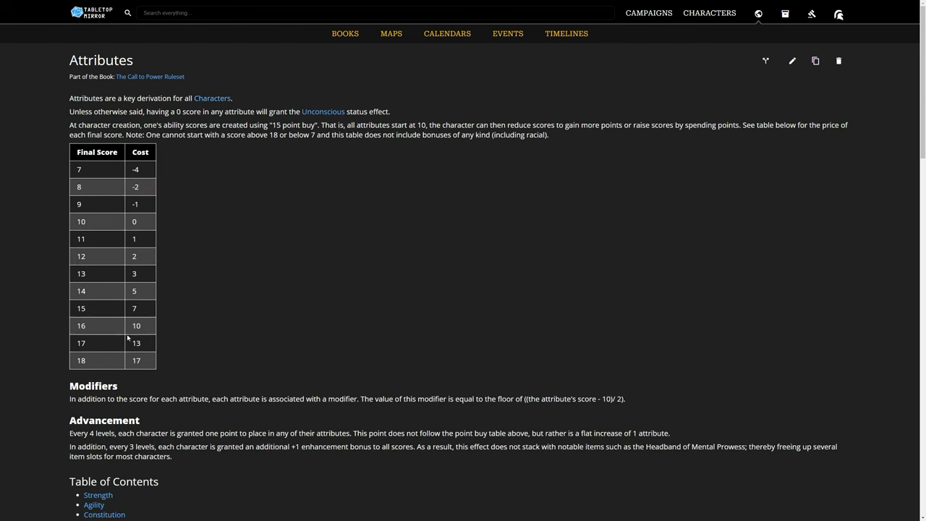
left_click(324, 112)
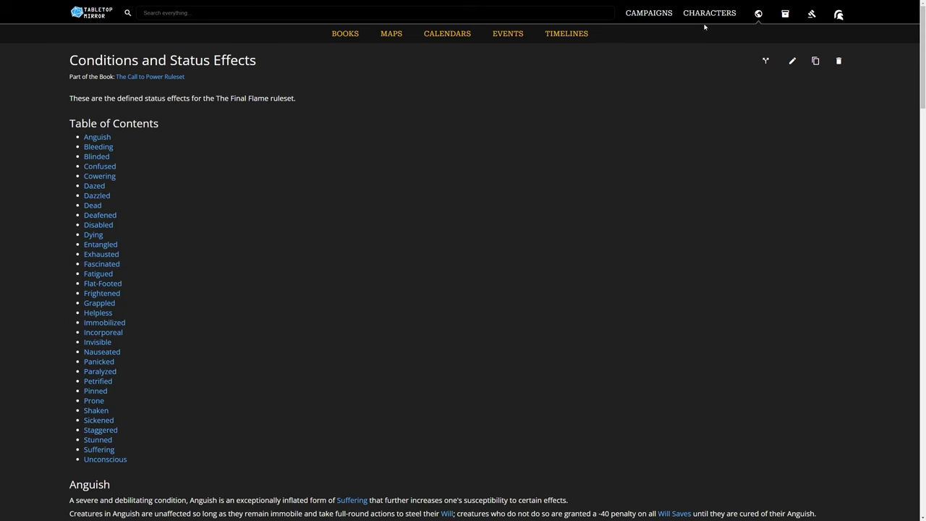
Step: Browse the Spells list, view Ant Haul and its Attributes reference, then return to Books
mouse_move(705, 22)
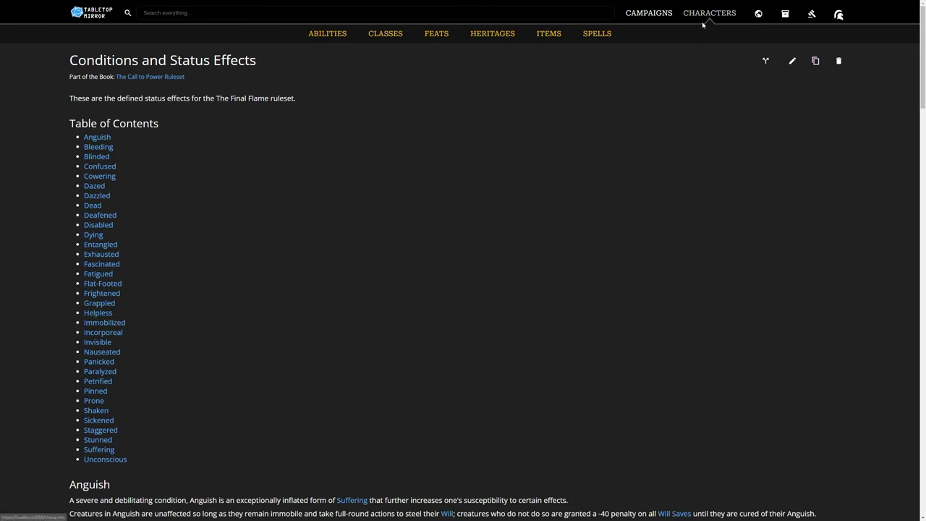
left_click(602, 37)
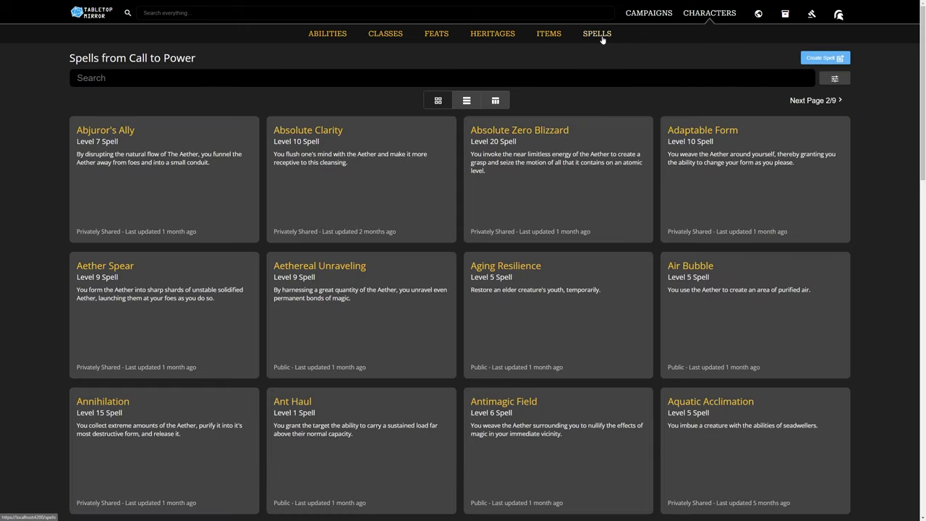
left_click(297, 402)
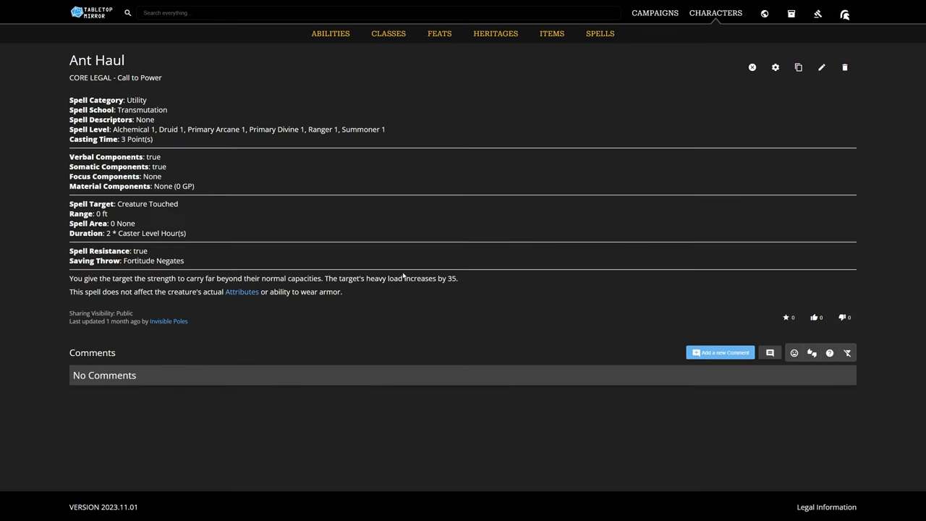
left_click(242, 293)
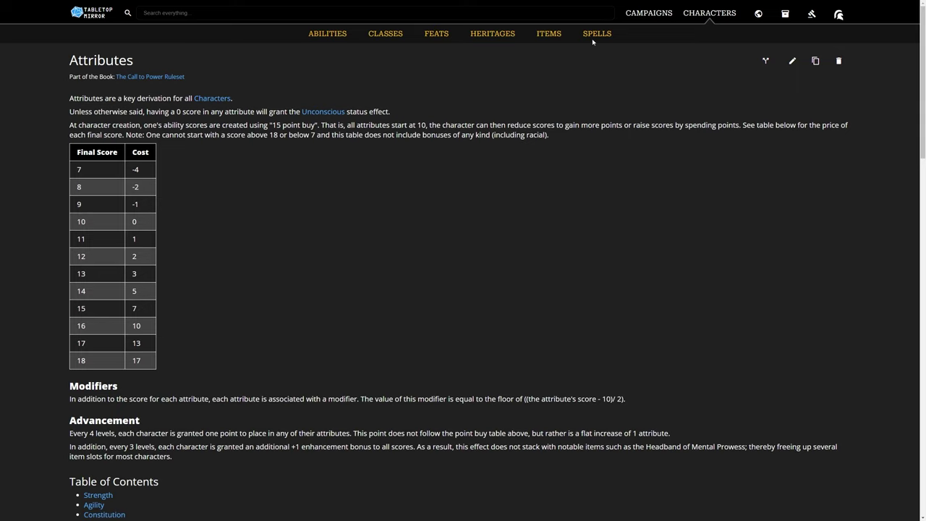
left_click(762, 15)
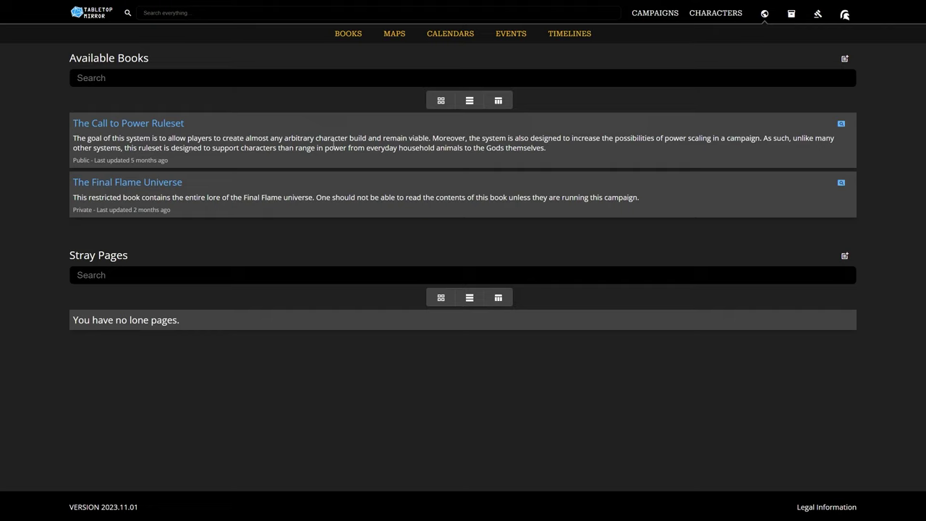
Step: Create a new book named 'My First Book'
left_click(839, 58)
type("M")
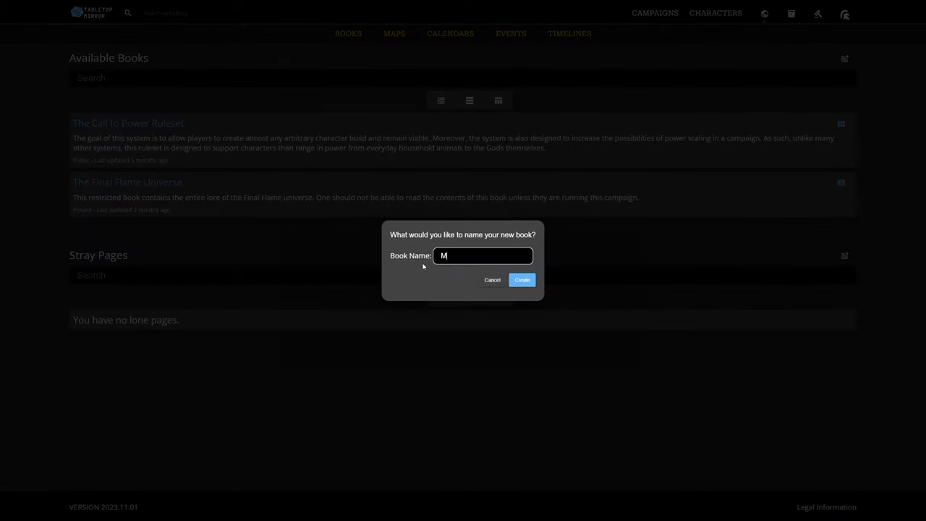
type("y First Book")
left_click(522, 280)
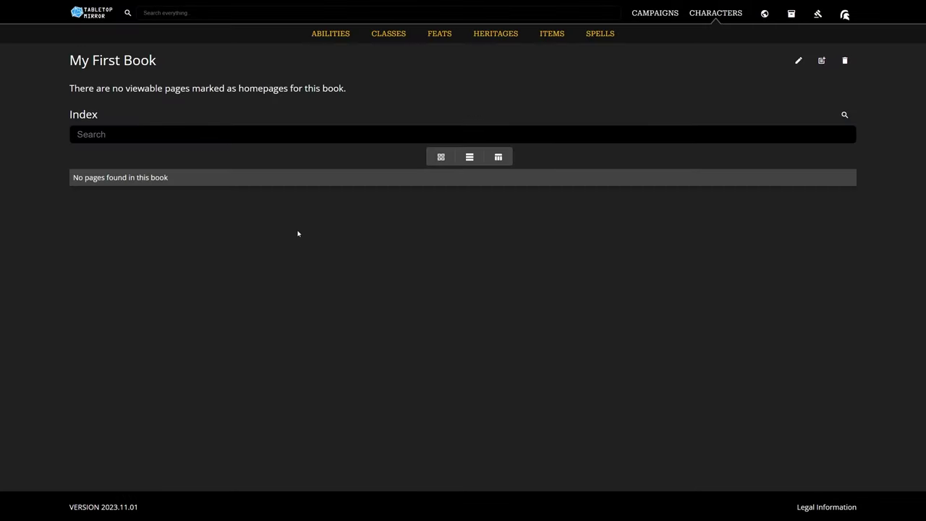
left_click(798, 60)
left_click(287, 160)
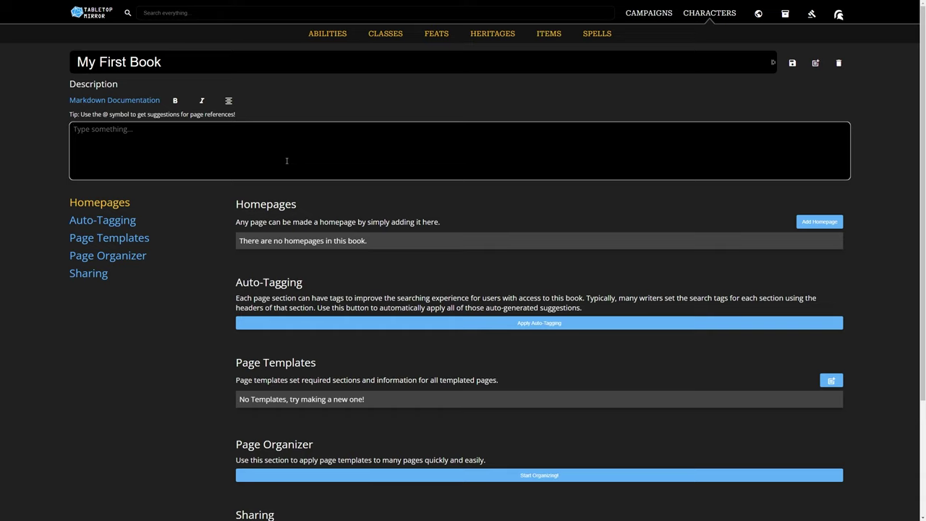
type("Let's write a book with @Fire")
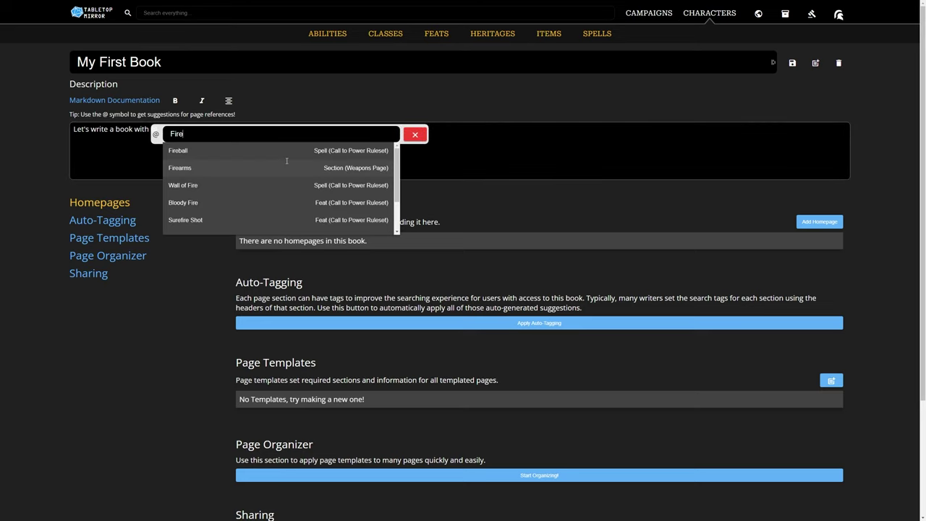
key("Return")
type("an")
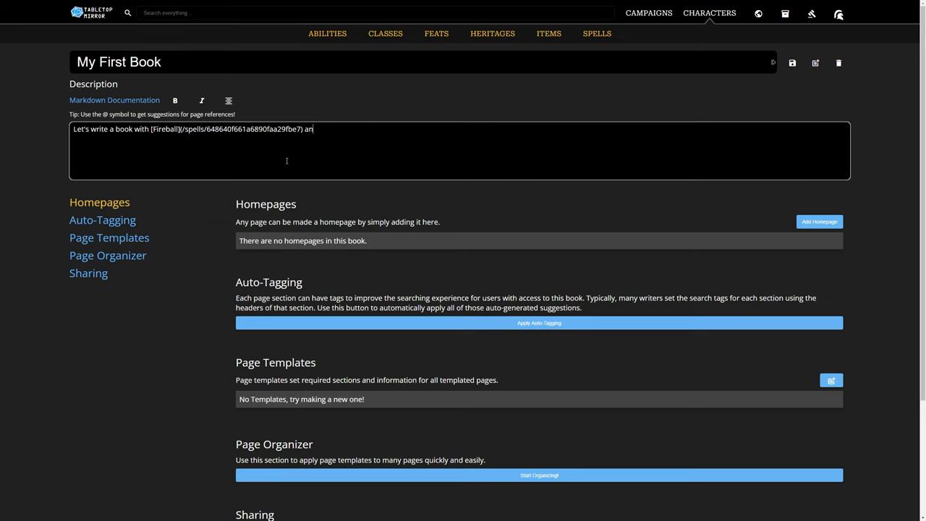
type("d @Intellig")
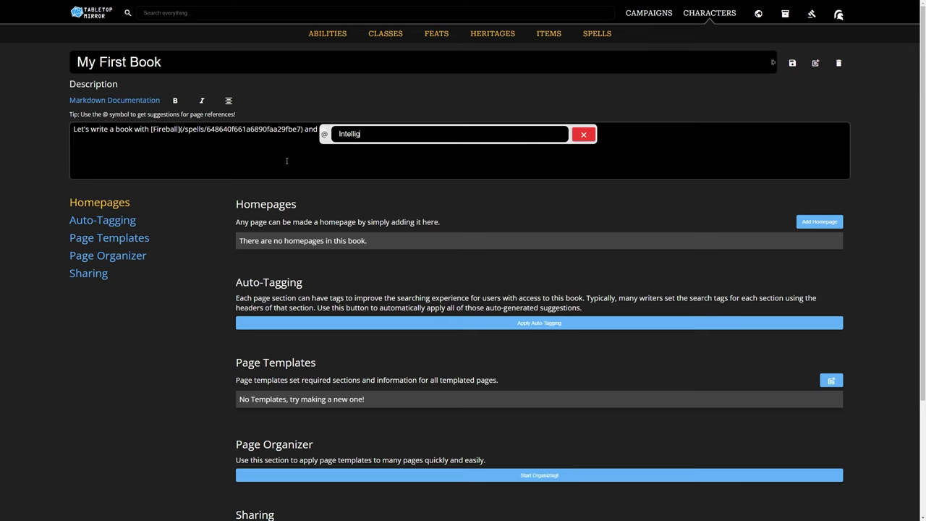
key("Return")
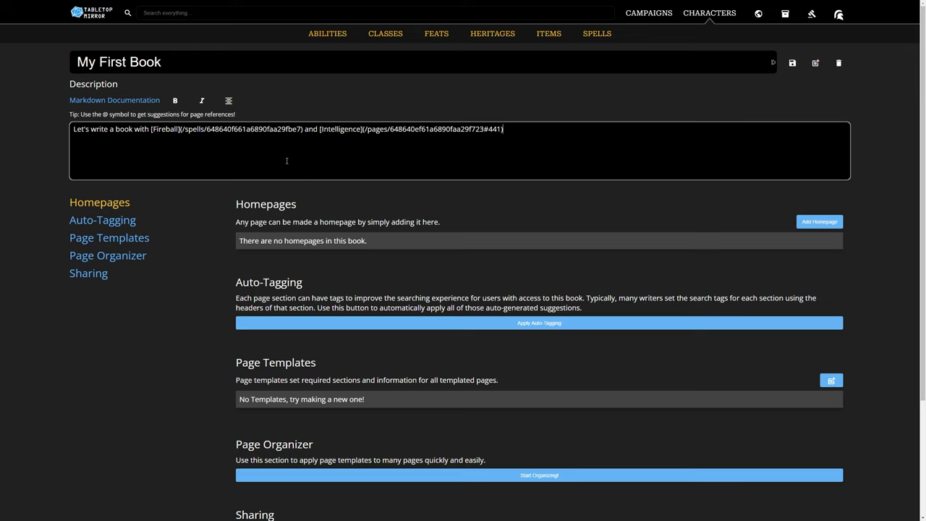
left_click(792, 63)
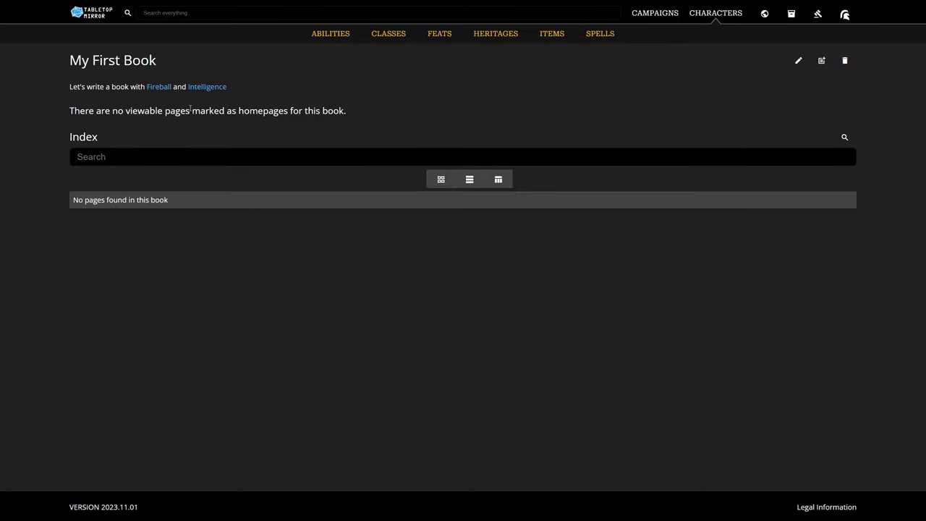
Step: Create 'Page 1' and give it the introduction 'Just some stuff'
left_click(823, 61)
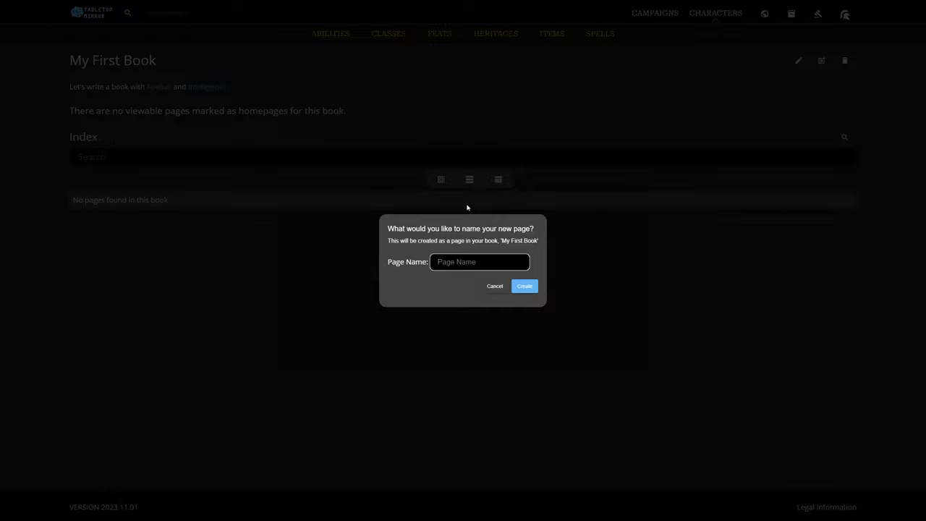
type("Page 1")
left_click(527, 288)
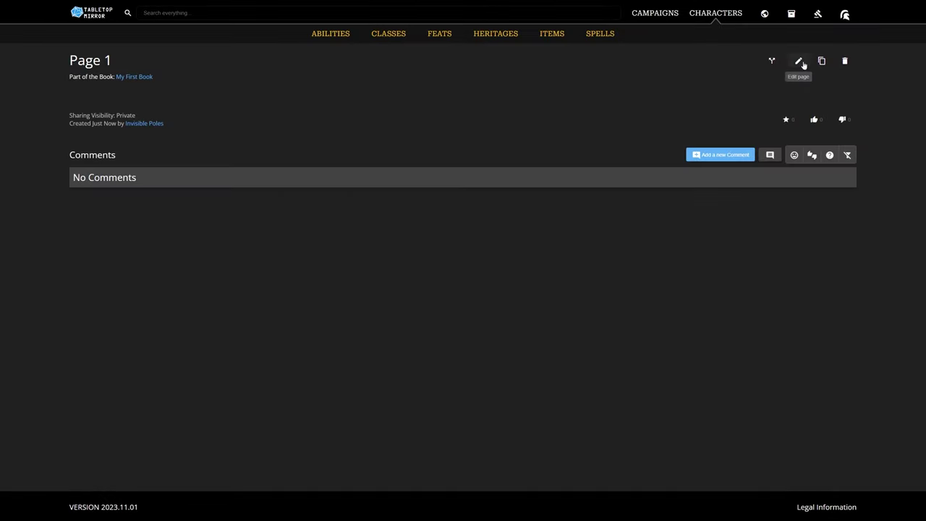
left_click(799, 62)
left_click(155, 215)
type("Just some stuff")
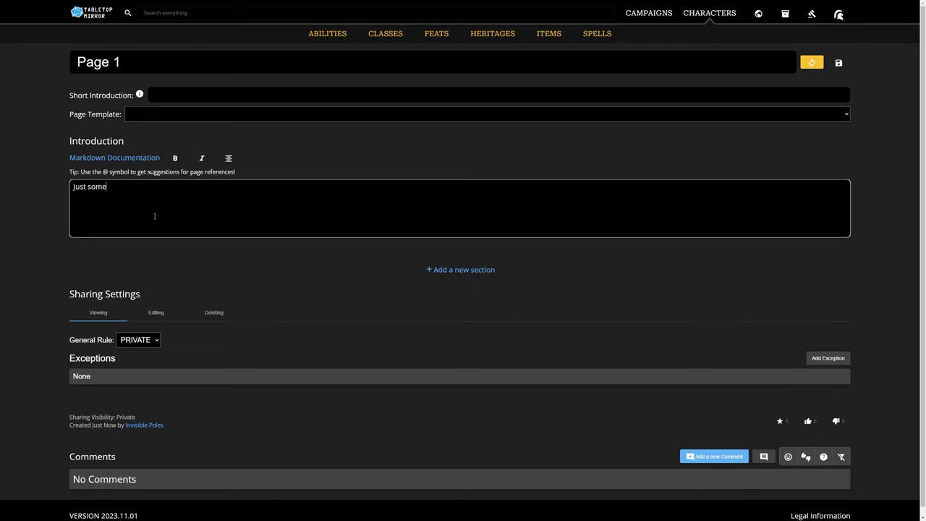
Step: Add a 'Big Facts' section with text and a '# Even Headers' markdown header
left_click(442, 270)
left_click_drag(155, 340, 45, 330)
type("Big Facts")
left_click(107, 410)
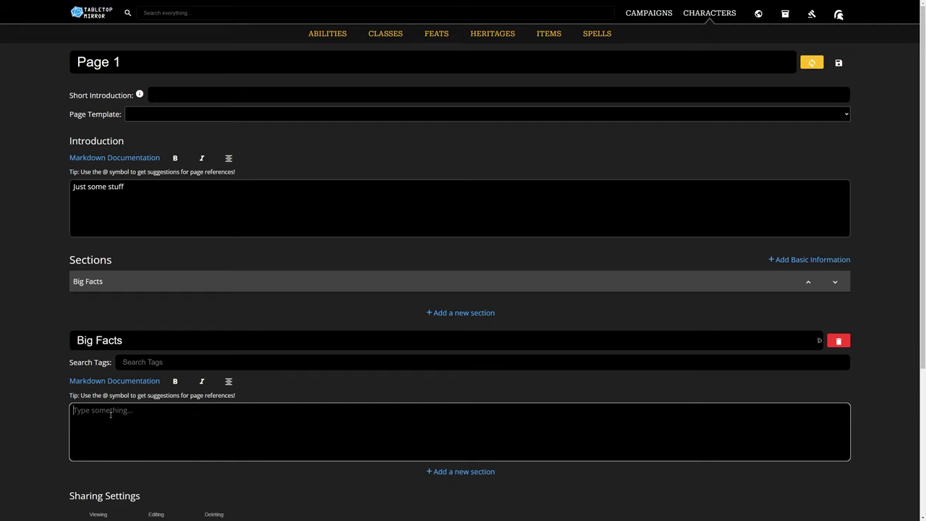
type("Lots of things to write here.")
key("Return")
key("Return")
type("#")
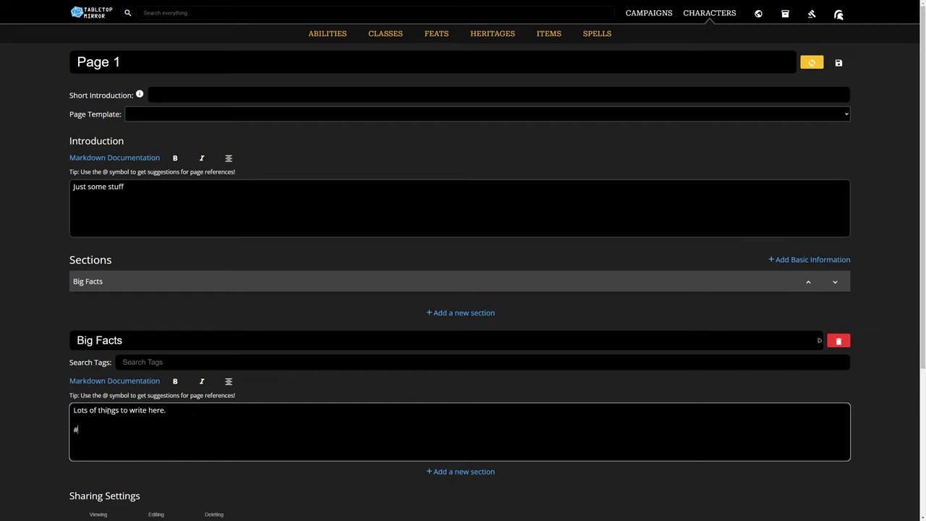
type(" Even Headers")
key("Return")
type("And things under those headers.")
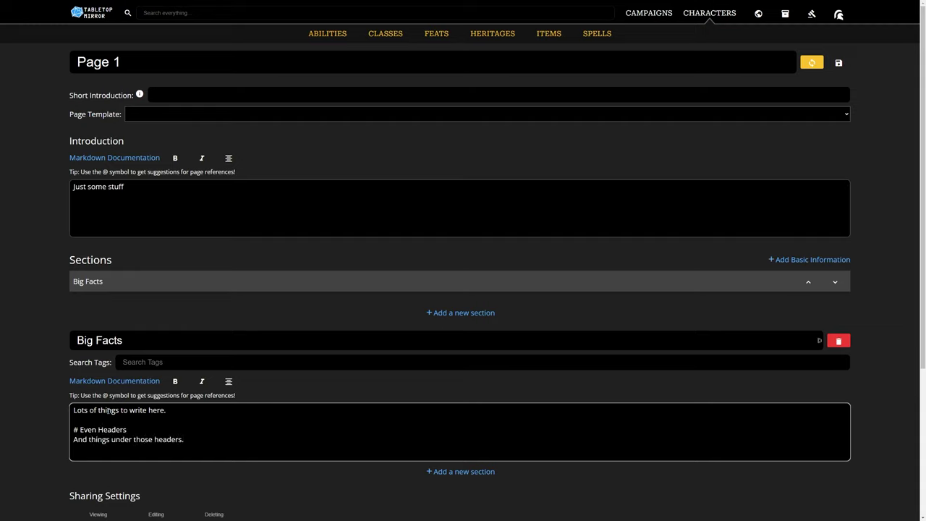
Step: Add a basic information entry named 'Small Stuff'
left_click(793, 260)
type("Small Stuff")
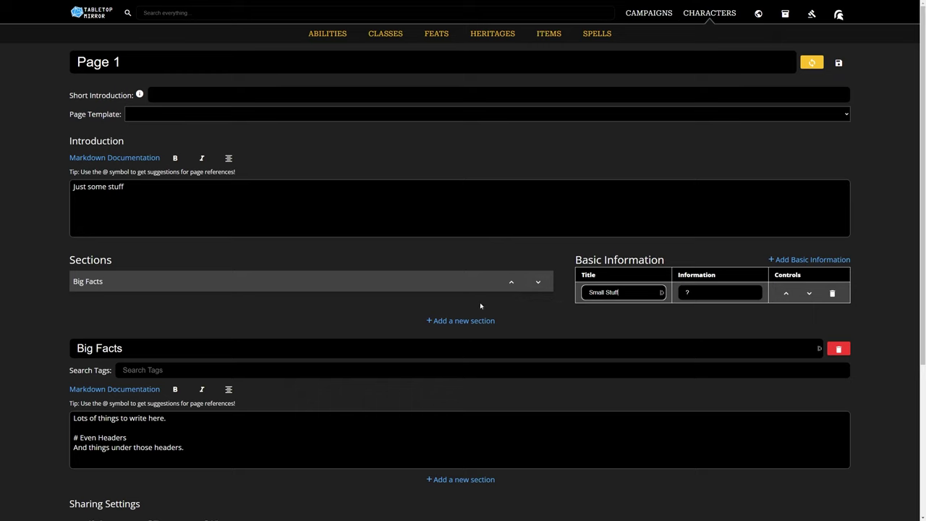
scroll(504, 288, "down", 2)
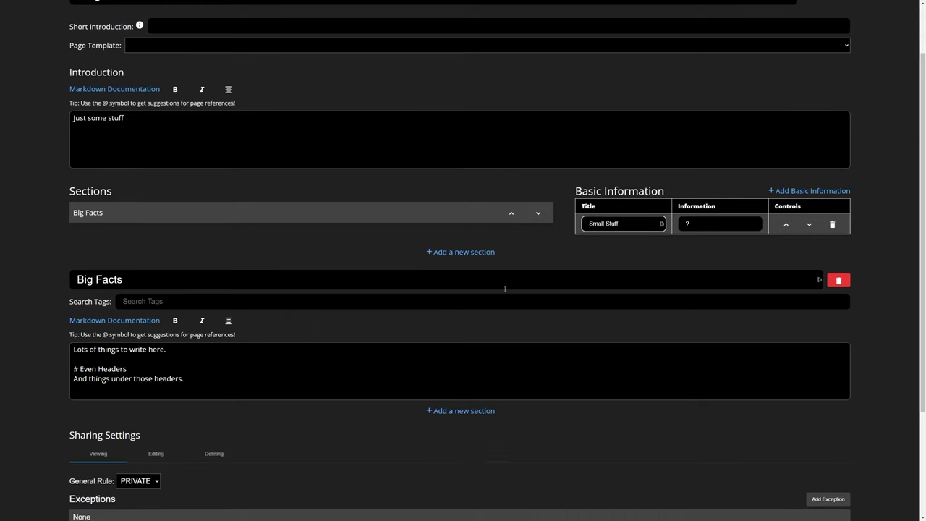
scroll(504, 287, "up", 2)
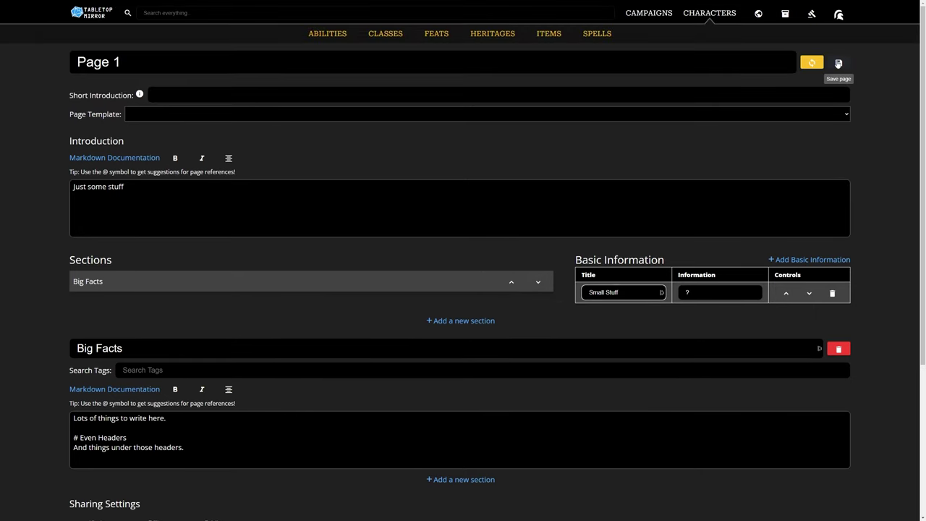
Step: Save Page 1 and turn it into a template named 'Basic Template'
left_click(838, 63)
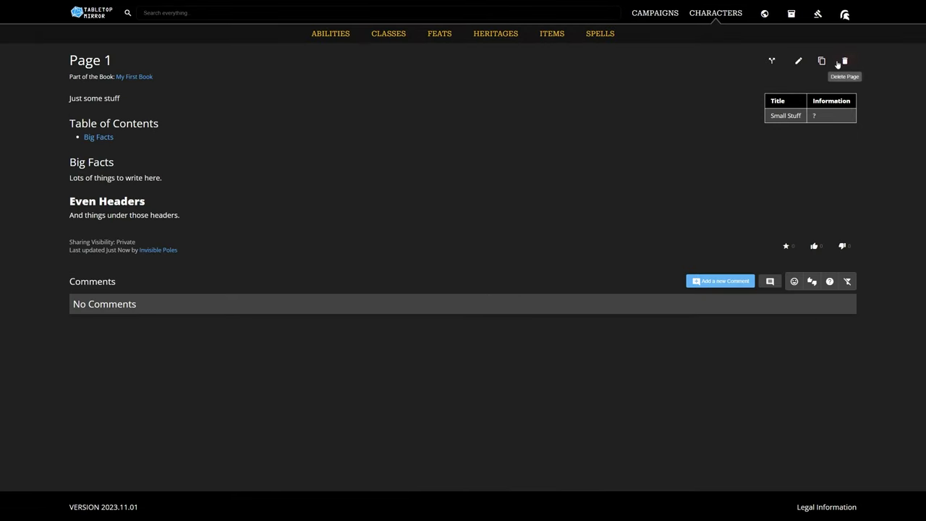
left_click(771, 61)
type("Basic Template")
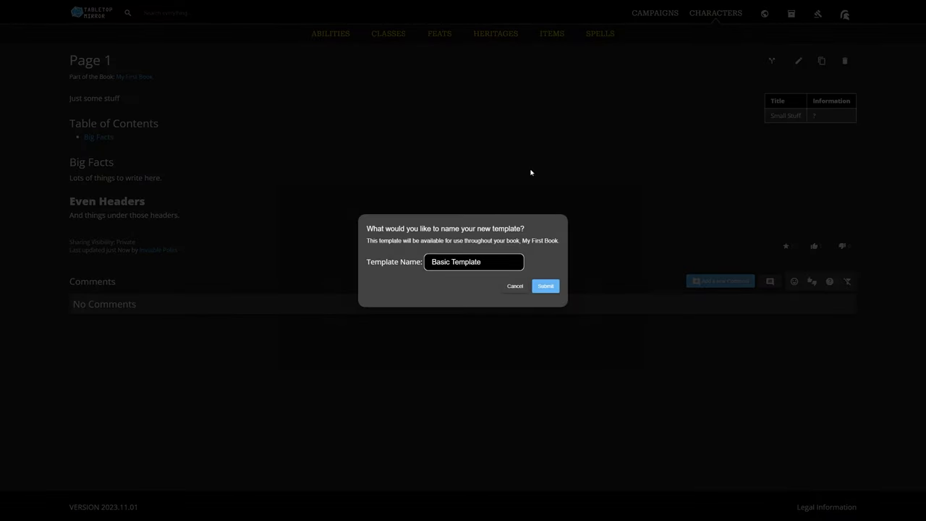
left_click(544, 287)
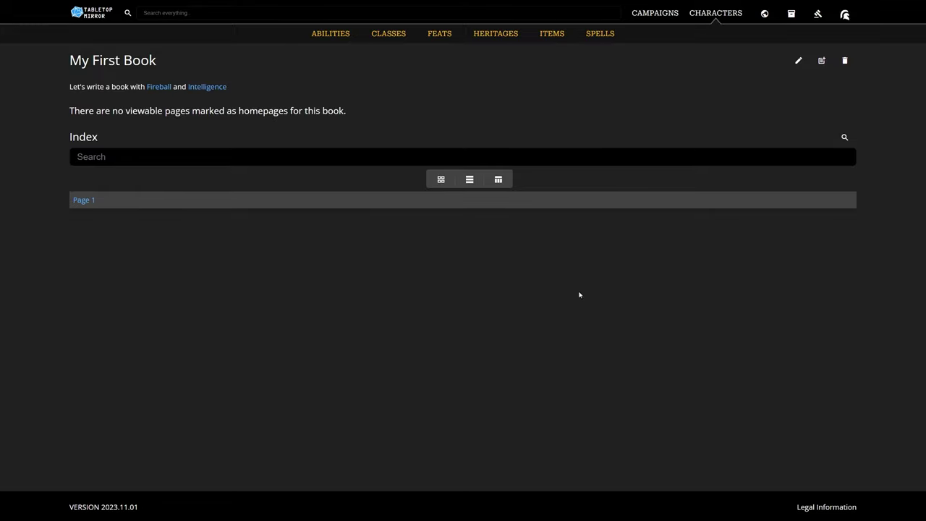
Step: Add Page 1 as a homepage in My First Book's settings
left_click(798, 61)
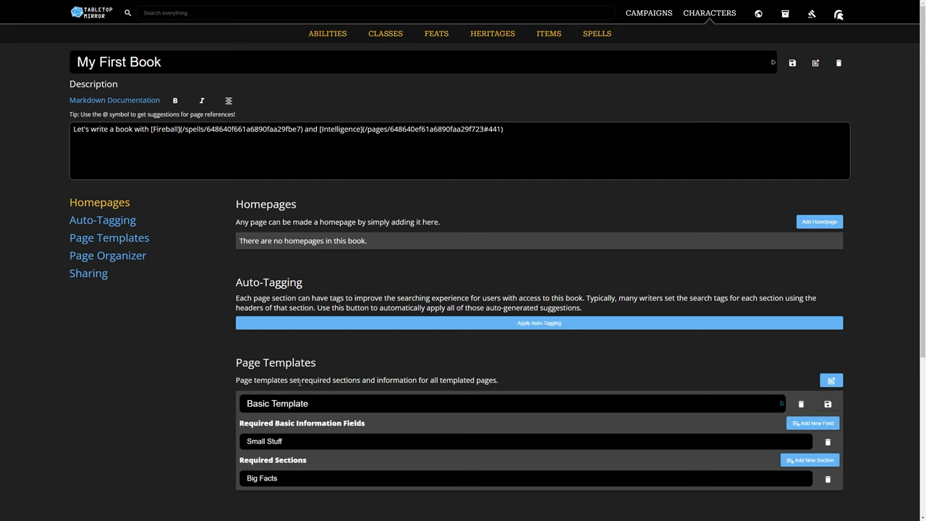
left_click(819, 221)
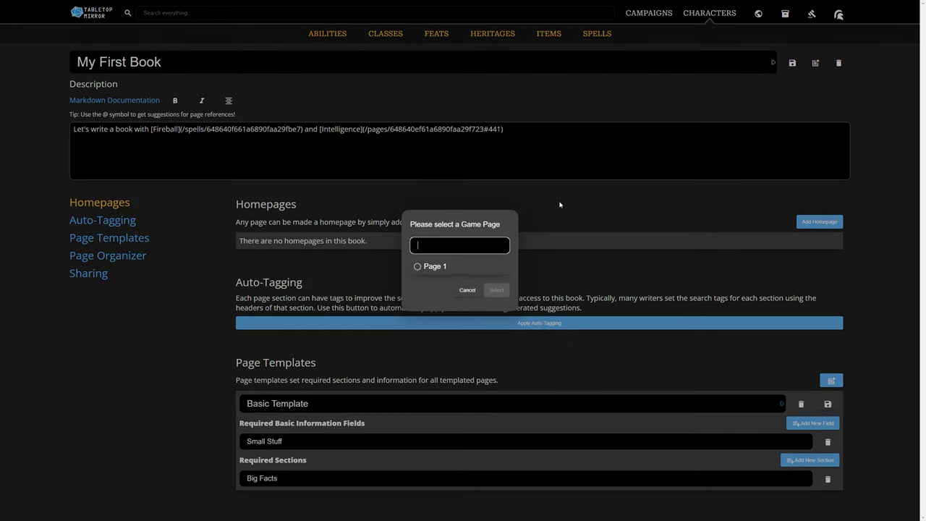
left_click(421, 266)
left_click(509, 290)
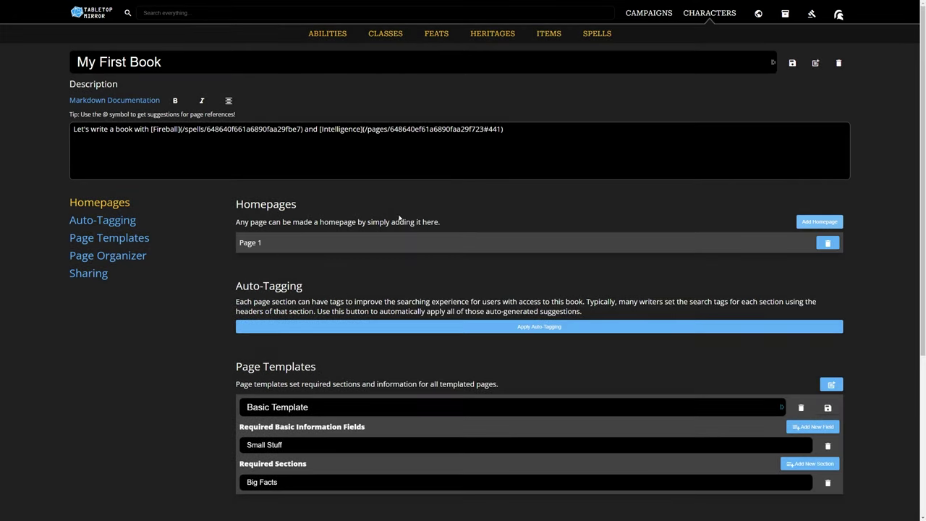
scroll(511, 249, "down", 3)
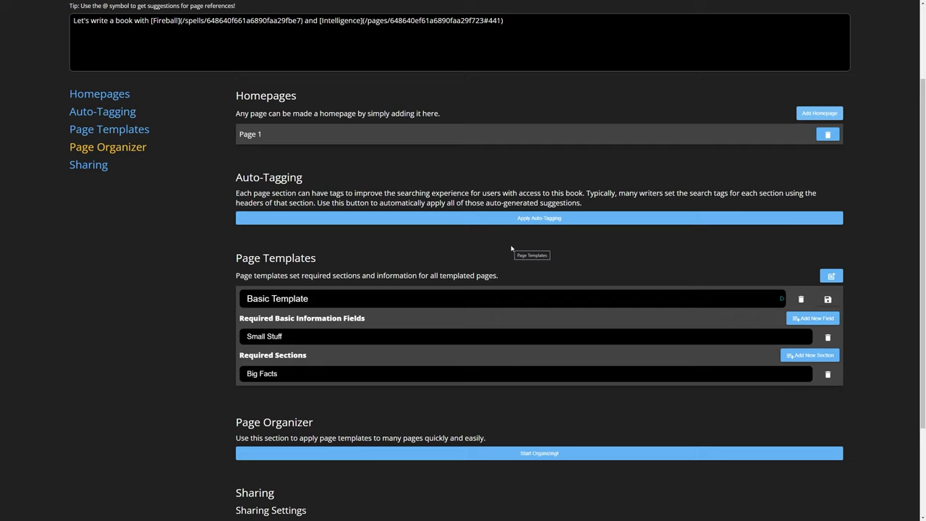
Step: Apply auto-tagging to the book with a header depth of 2
left_click(422, 218)
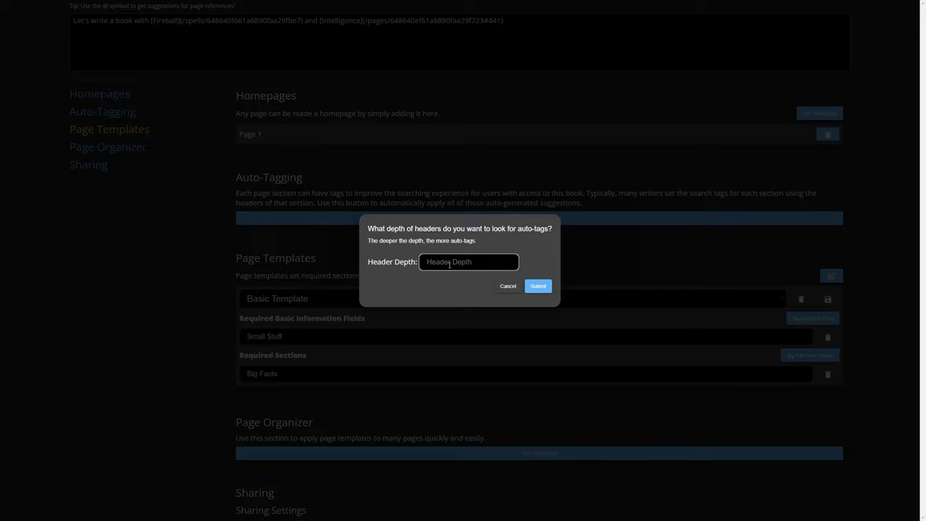
type("2")
left_click(538, 285)
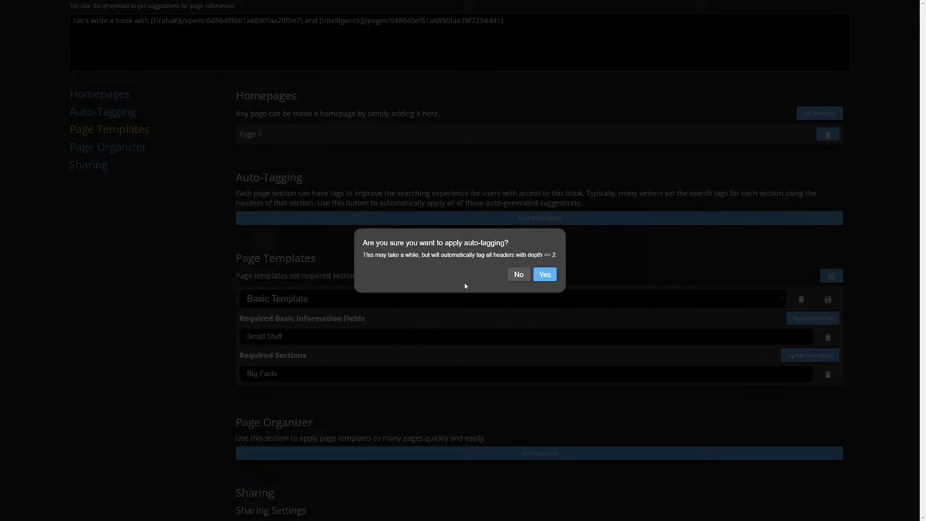
left_click(549, 273)
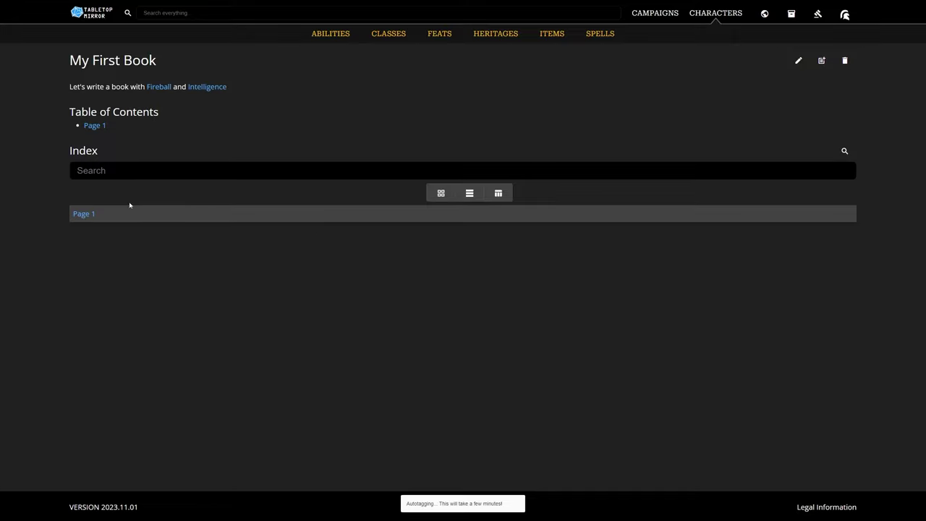
Step: Check Page 1's new Even Headers tag in its editor, save, and return to the book
left_click(87, 216)
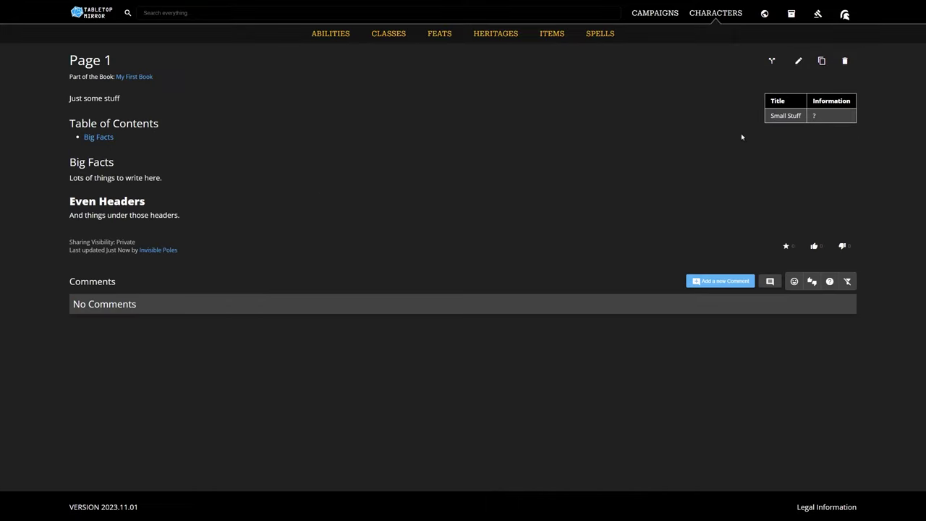
left_click(802, 62)
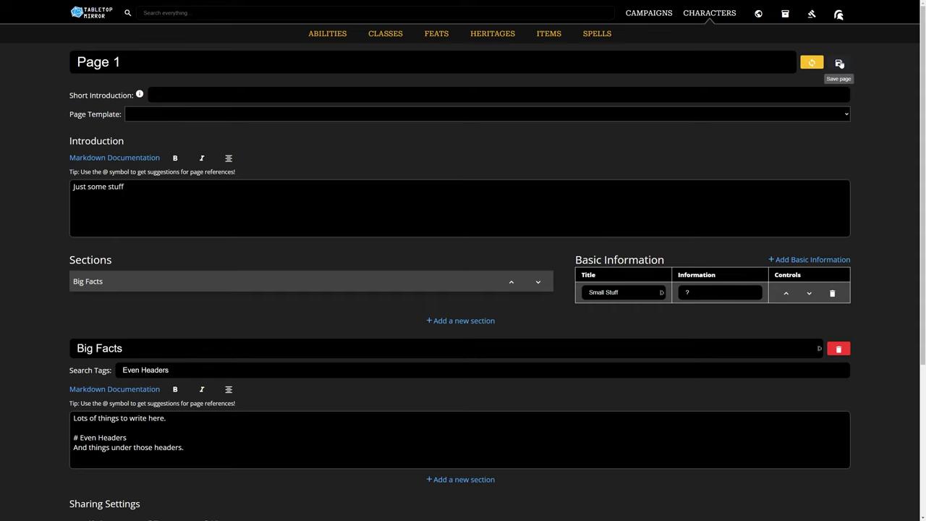
left_click(839, 63)
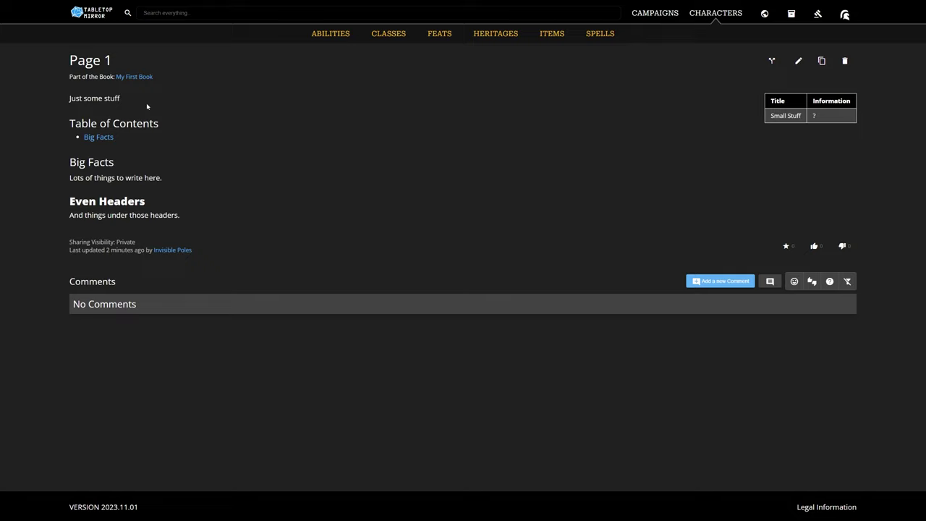
left_click(139, 77)
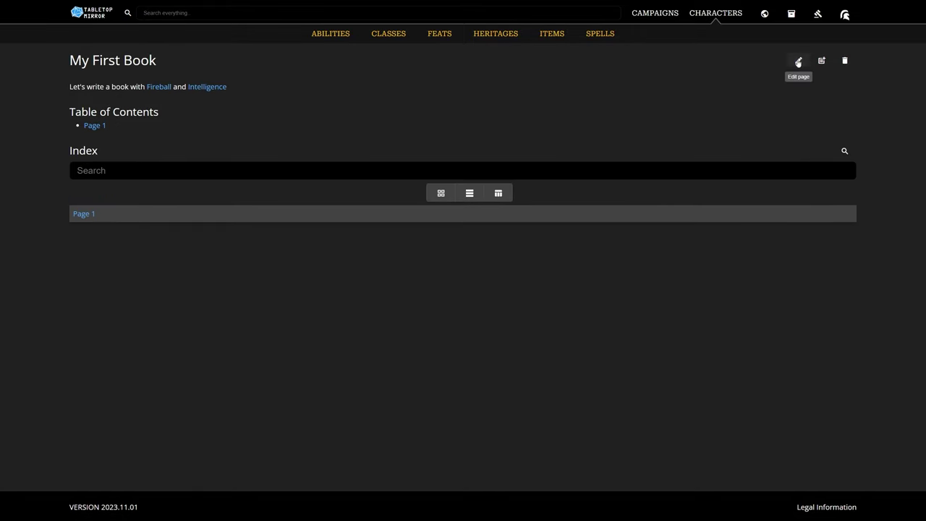
Step: Assign Basic Template to Page 1 under Start Organizing in the book settings
left_click(798, 61)
scroll(439, 268, "down", 4)
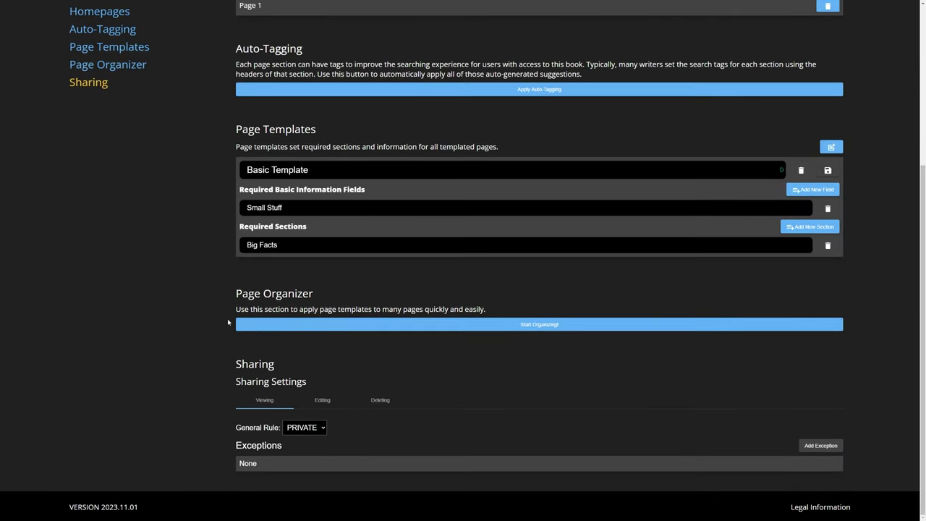
left_click(443, 323)
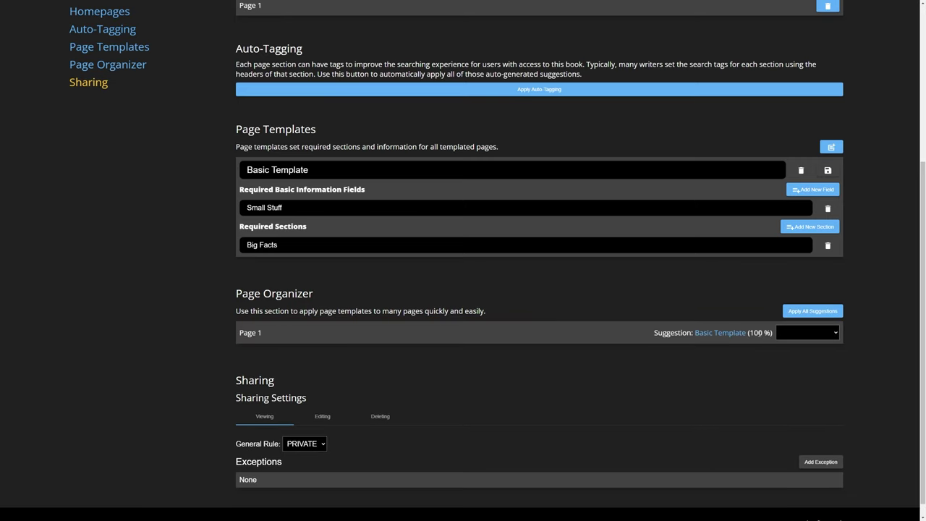
left_click_drag(769, 334, 771, 336)
left_click(788, 333)
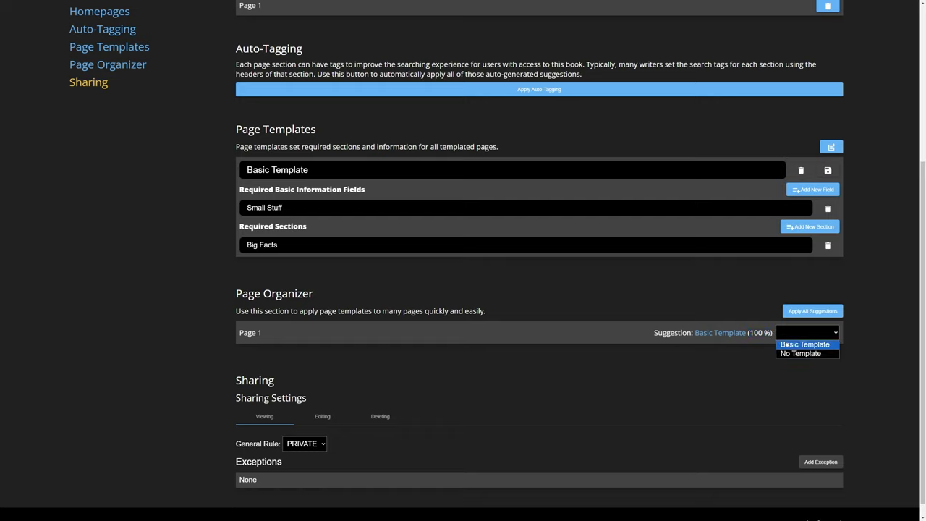
left_click(786, 344)
scroll(693, 307, "up", 5)
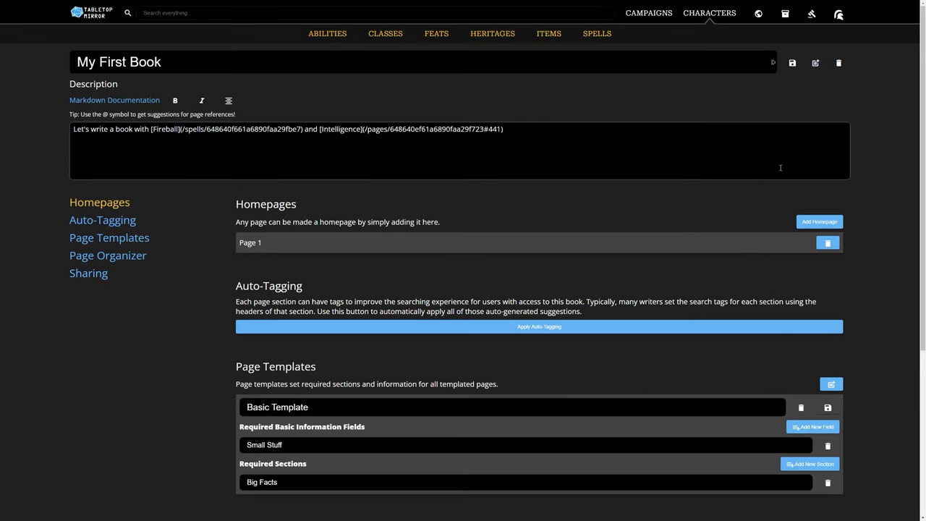
left_click(797, 61)
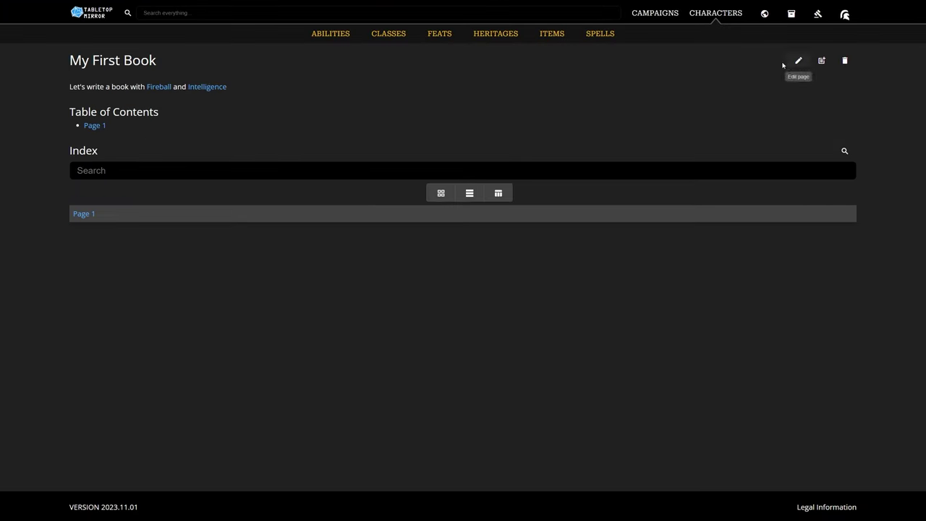
Step: Open Page 1 in the editor to verify the template and save it
left_click(93, 127)
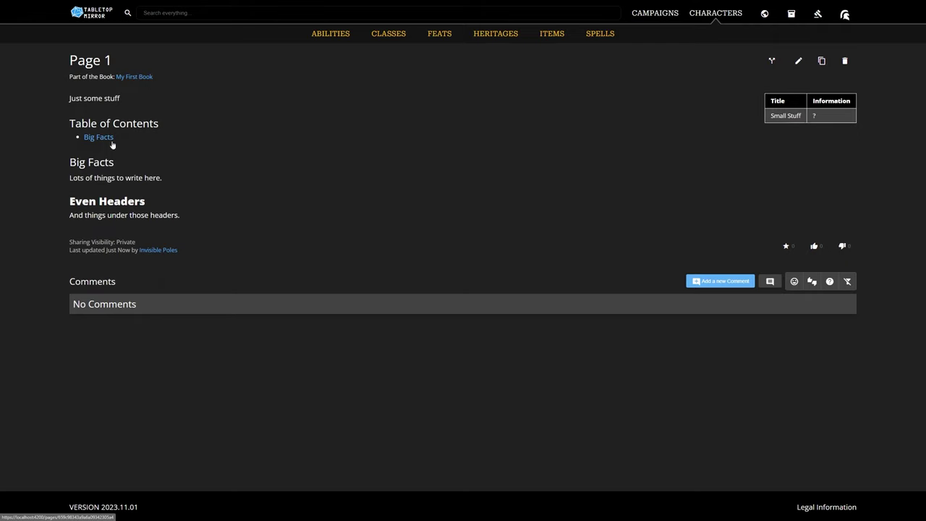
left_click(799, 63)
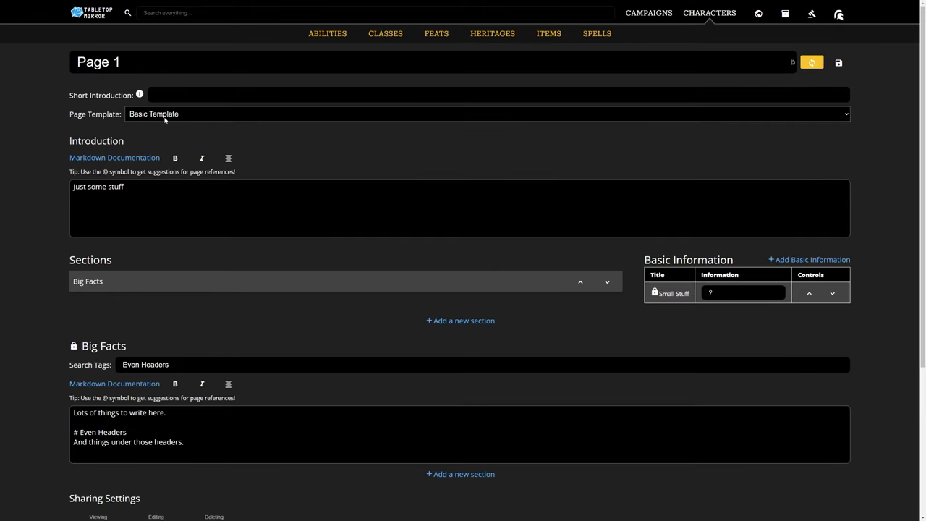
left_click(835, 66)
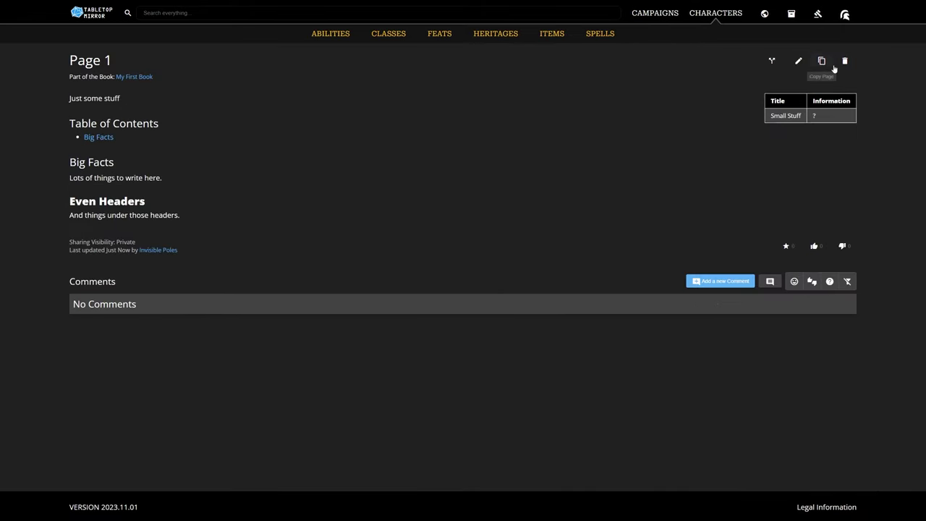
Step: Create a new page named 'Page 2' in My First Book
left_click(145, 80)
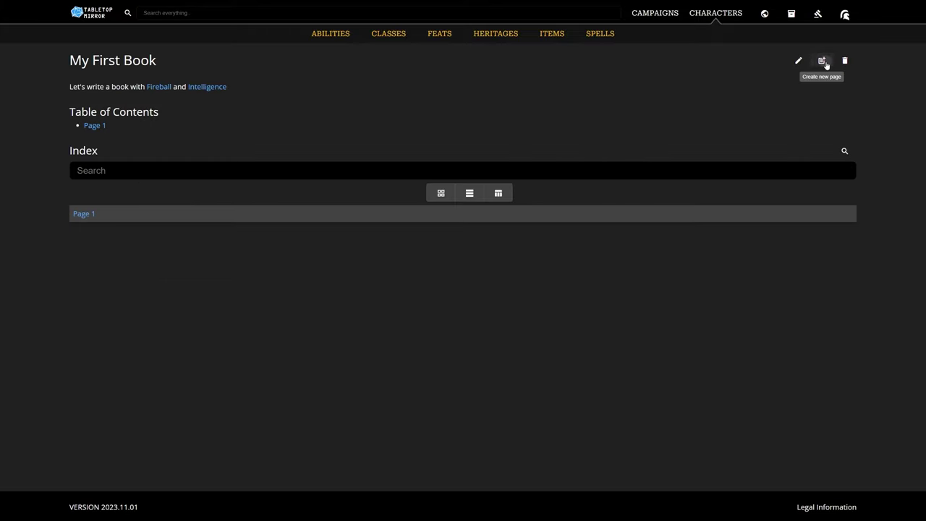
left_click(822, 62)
type("Page 2")
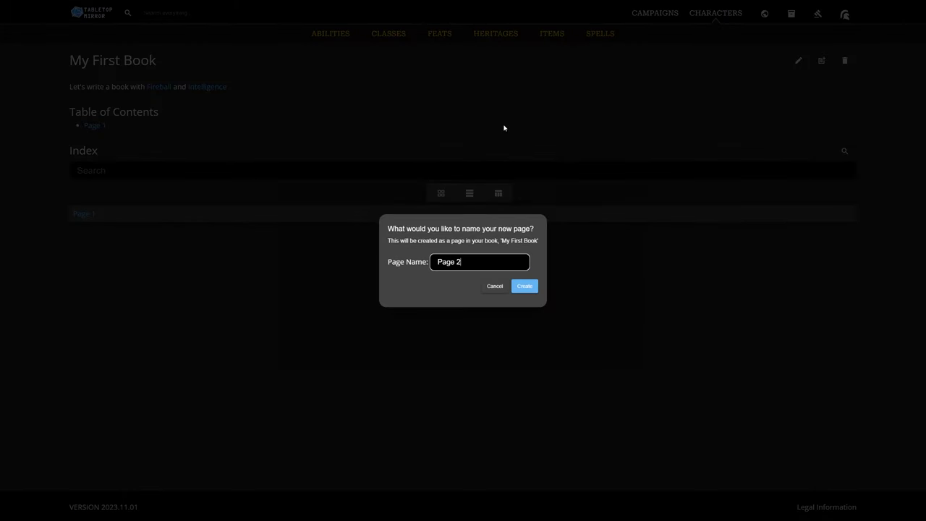
left_click(524, 286)
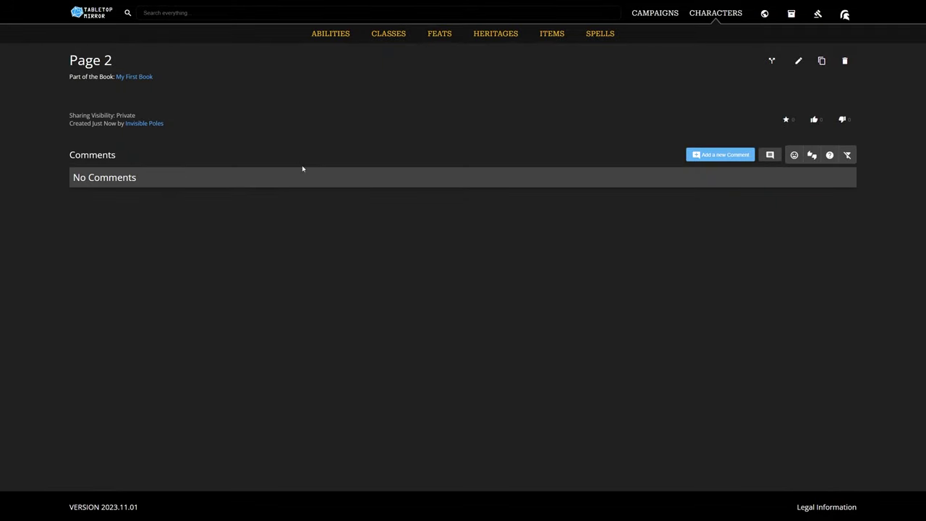
Step: Set Page 2's page template to Basic Template, save, and return to the book
left_click(799, 61)
left_click(148, 115)
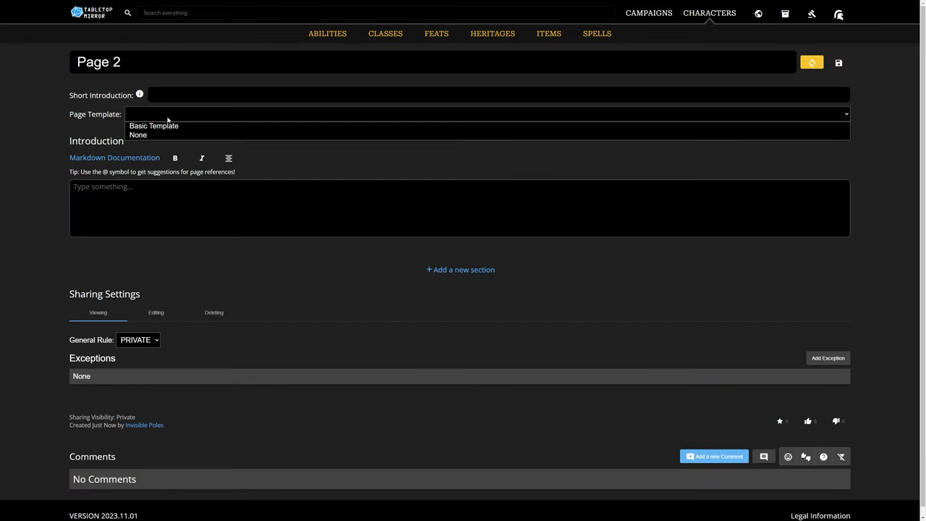
left_click(153, 128)
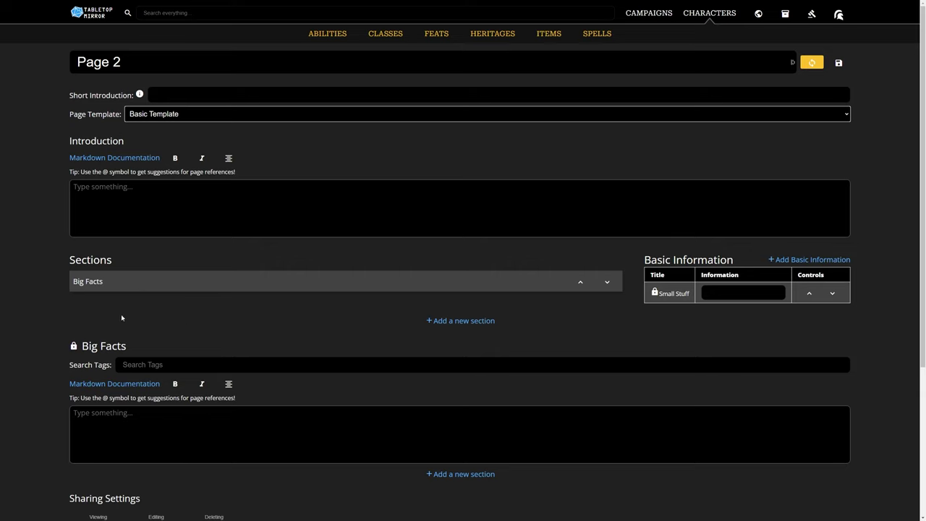
mouse_move(75, 346)
left_click(838, 63)
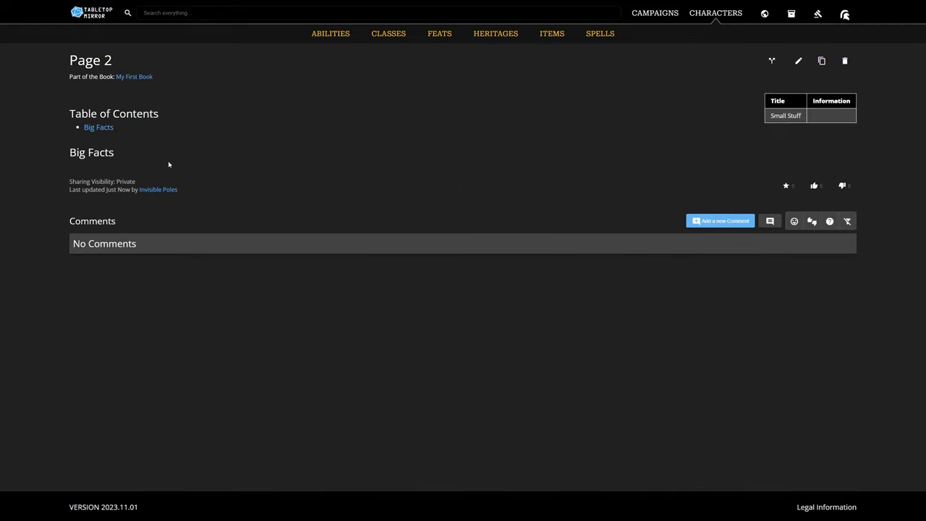
left_click(144, 77)
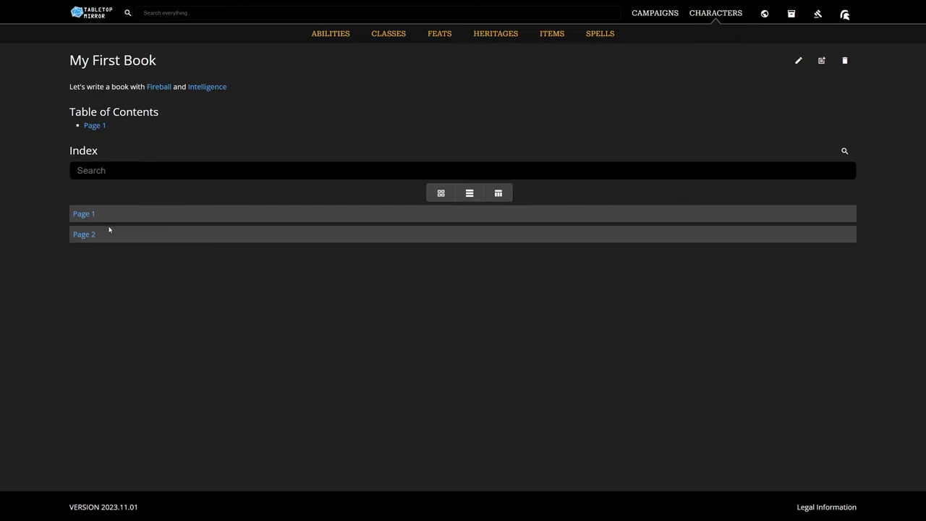